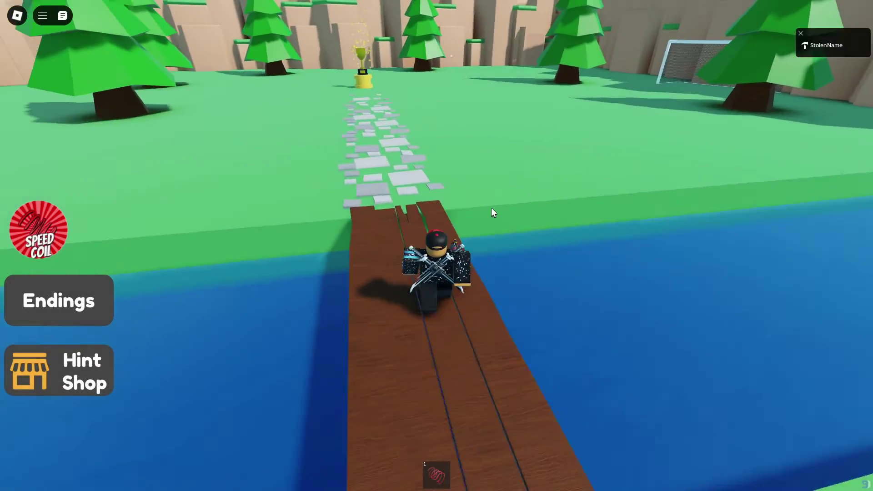
Step: Walk the avatar off the wooden bridge and across the grass up to the cliff wall
{"action": "key", "text": "d"}
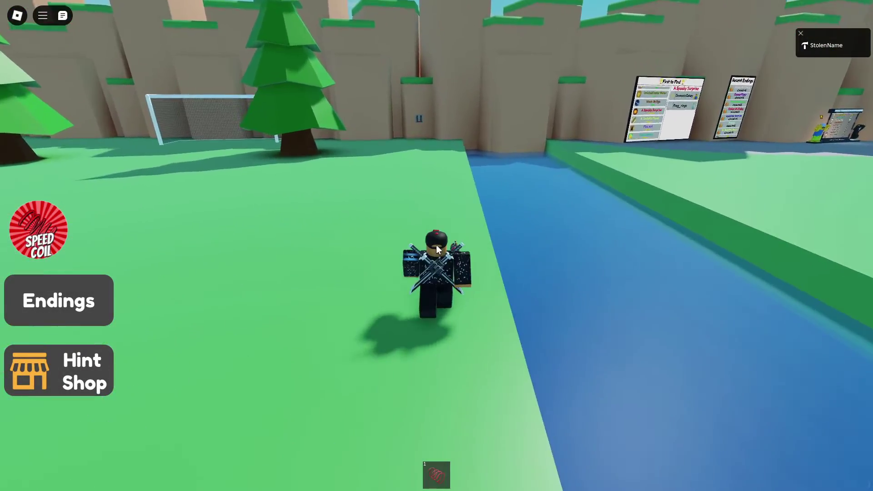
{"action": "key", "text": "a"}
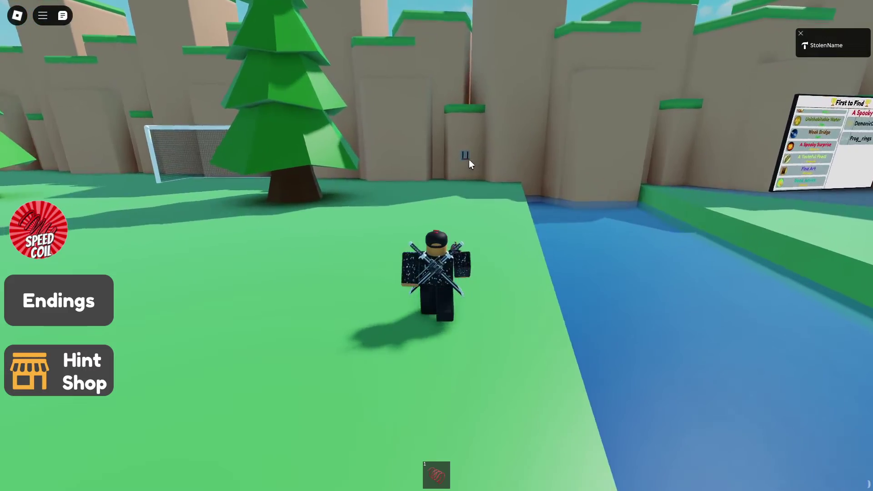
{"action": "key", "text": "w"}
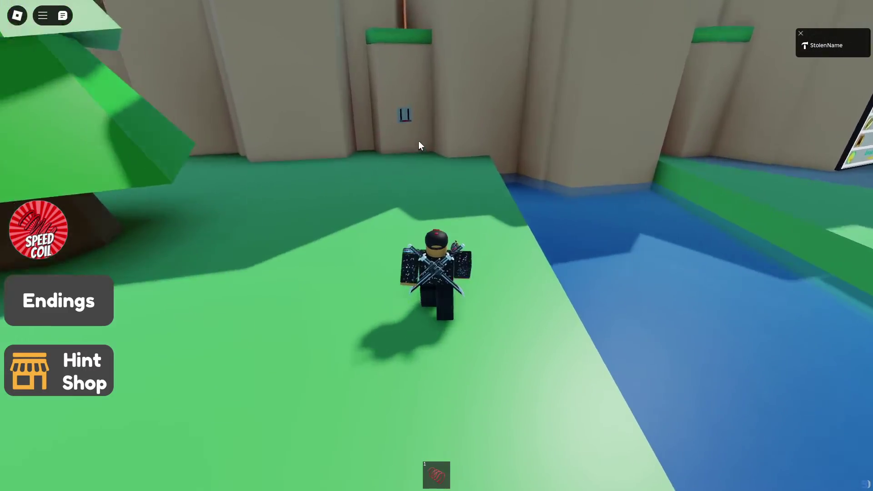
{"action": "key", "text": "w"}
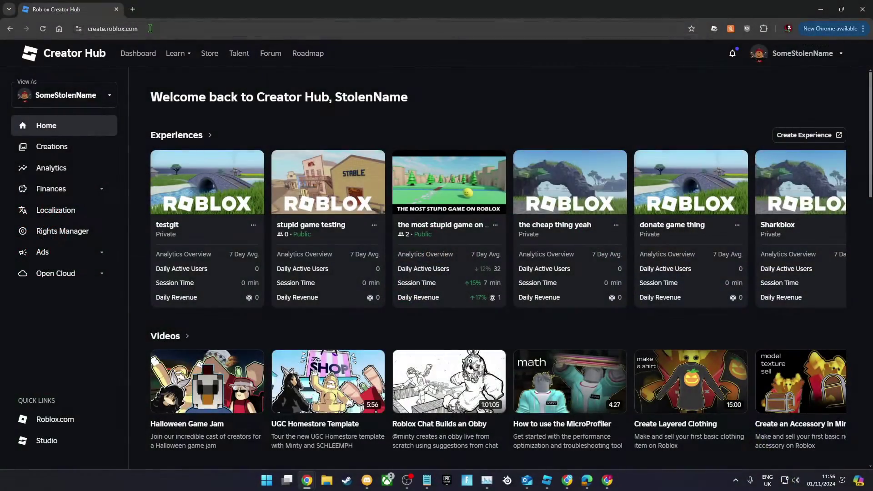
Step: Expand Finances in the Creator Hub sidebar and open DevEx, showing 1,137,658 eligible Robux
{"action": "left_click", "coordinate": [101, 30]}
{"action": "left_click", "coordinate": [220, 103]}
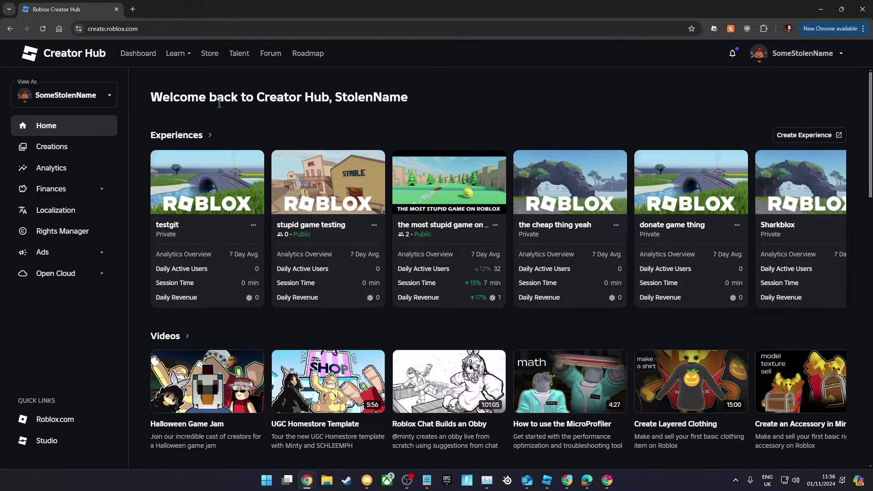
{"action": "left_click", "coordinate": [51, 193]}
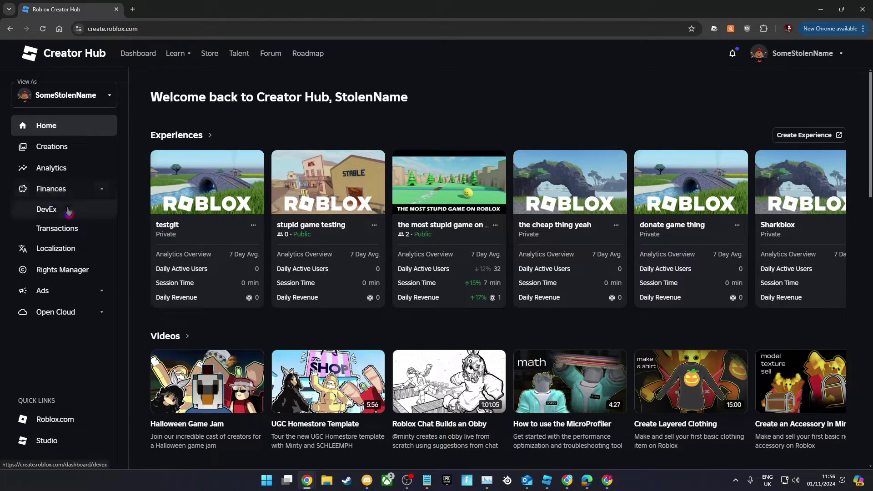
{"action": "left_click", "coordinate": [53, 214]}
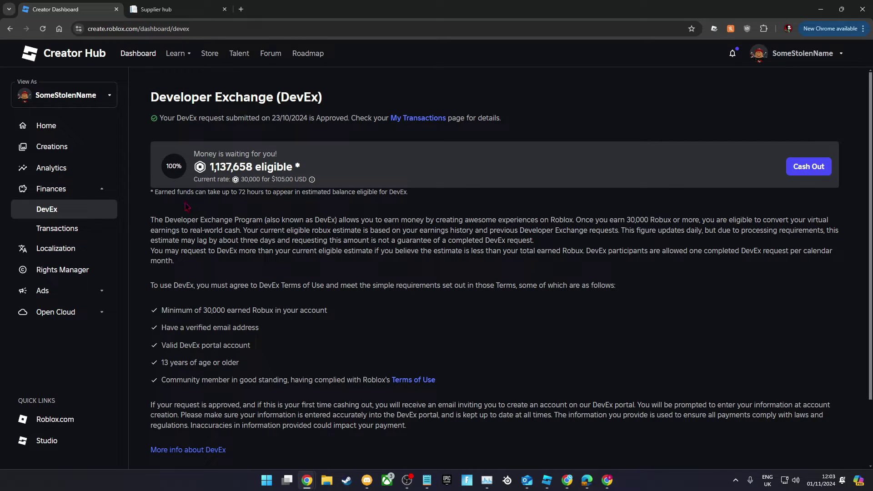
Step: Open the DevEx cash-out form and fill in first name, last name, e-mail and saved portal password
{"action": "left_click", "coordinate": [813, 164]}
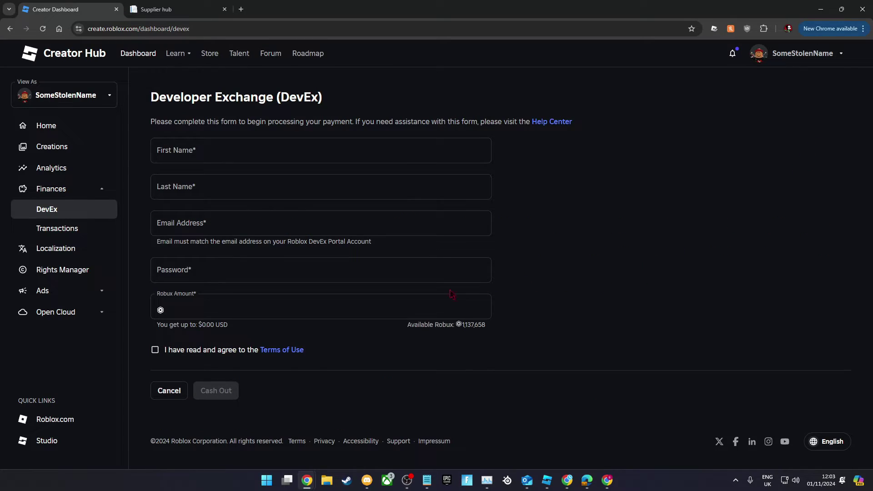
{"action": "left_click", "coordinate": [237, 155]}
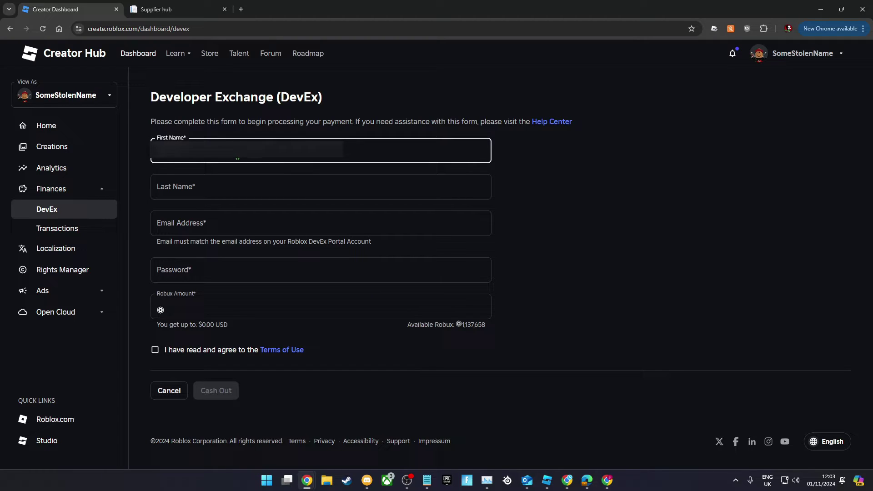
{"action": "left_click", "coordinate": [238, 187]}
{"action": "left_click", "coordinate": [238, 223]}
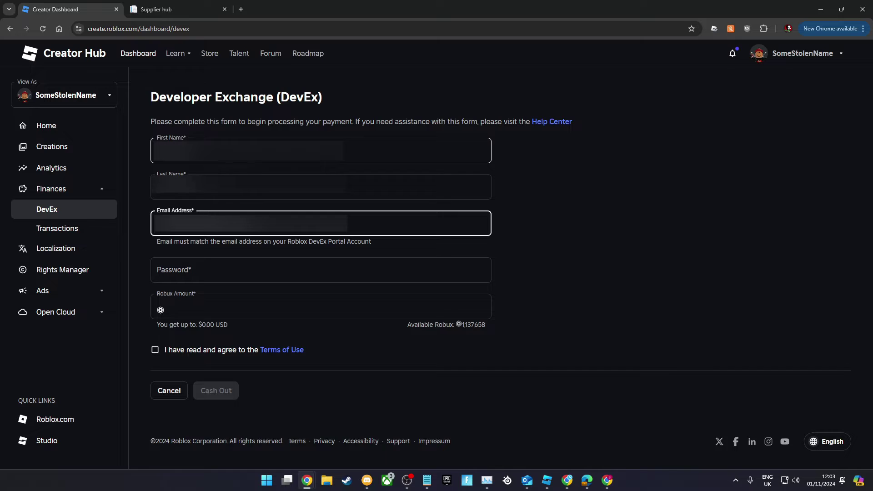
{"action": "left_click", "coordinate": [237, 270]}
{"action": "left_click", "coordinate": [561, 66]}
Step: Enter the Robux amount, check the $3,934.00 USD estimate, accept the Terms and submit
{"action": "left_click", "coordinate": [191, 311]}
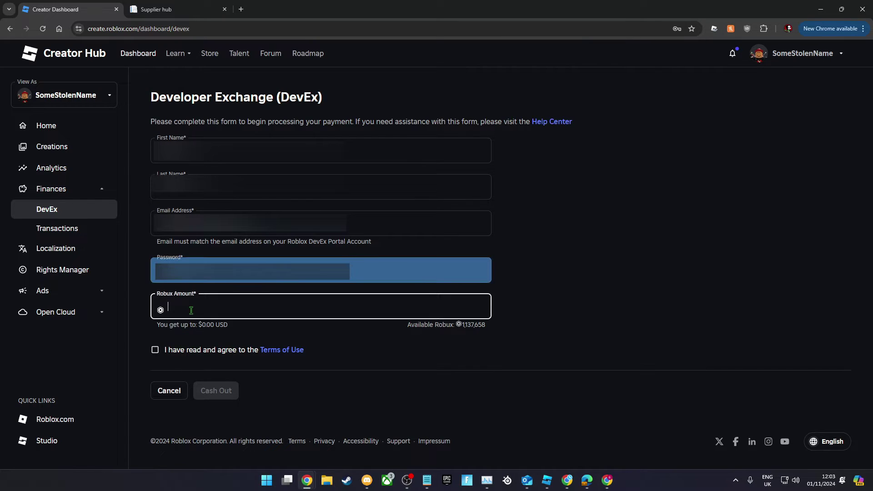
{"action": "type", "text": "1137"}
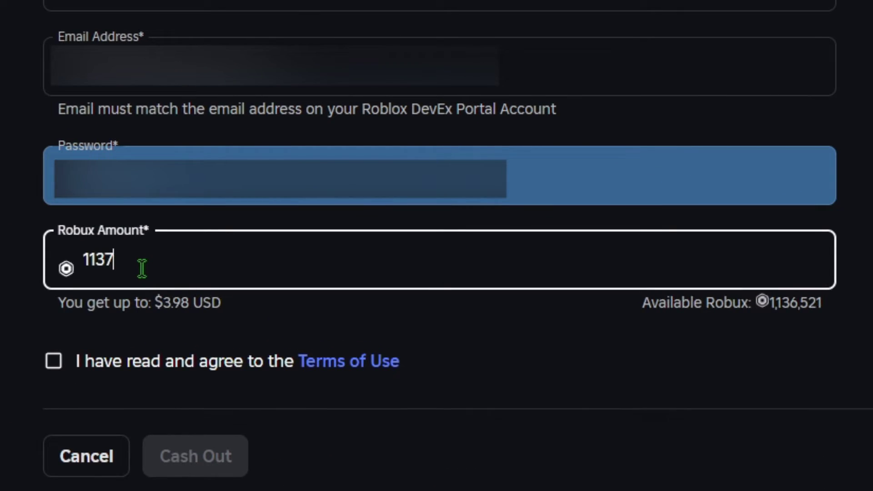
{"action": "type", "text": "000"}
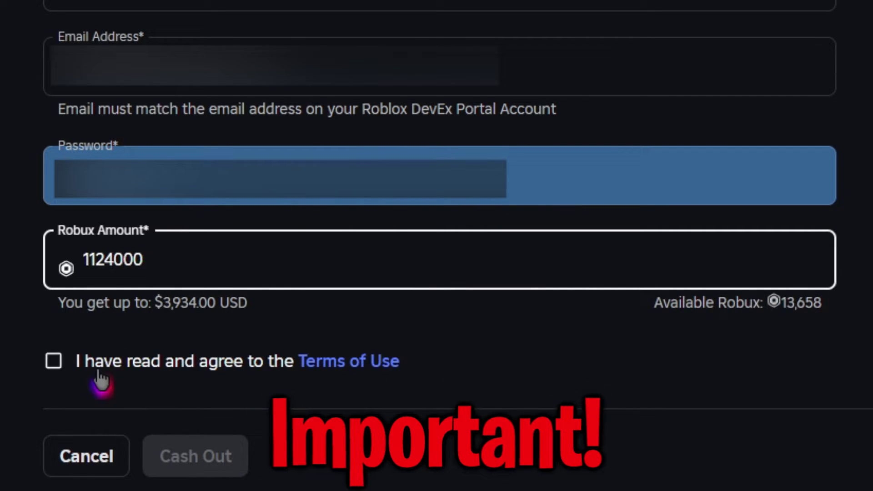
{"action": "left_click_drag", "start_coordinate": [257, 307], "coordinate": [51, 318]}
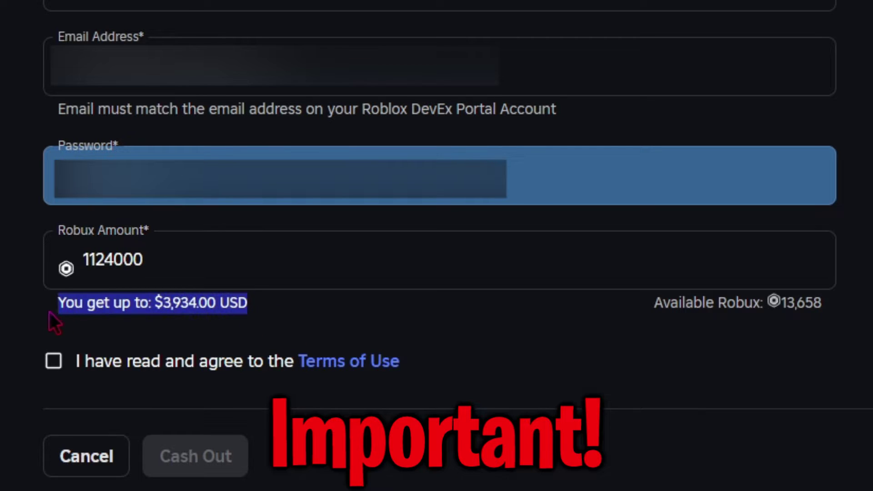
{"action": "left_click", "coordinate": [282, 317]}
{"action": "left_click", "coordinate": [53, 361]}
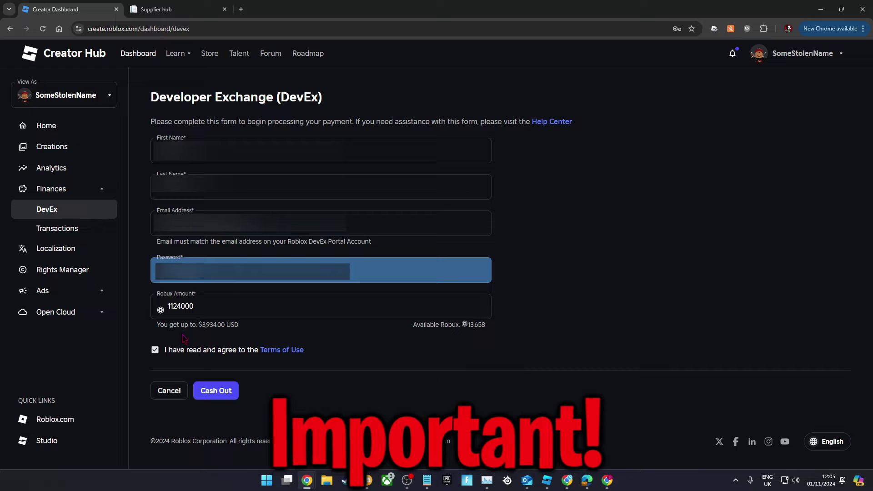
{"action": "left_click", "coordinate": [230, 393]}
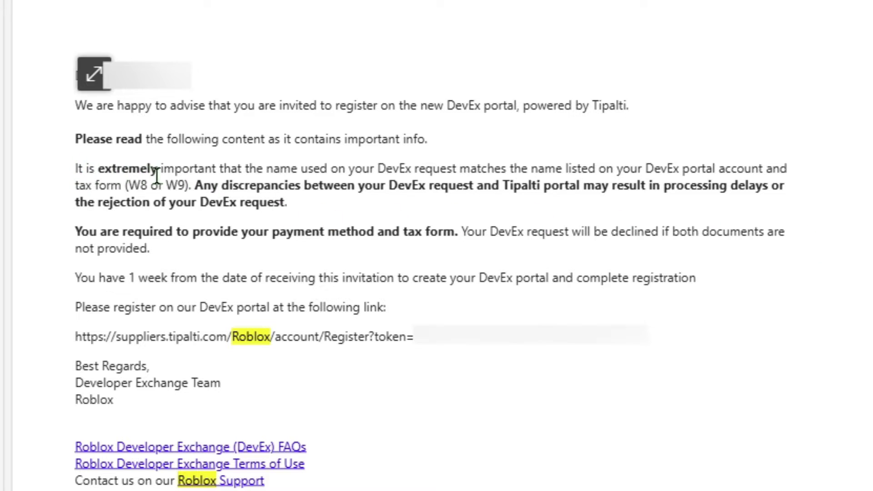
Step: Highlight the invitation's warnings that names must match and discrepancies cause rejection
{"action": "double_click", "coordinate": [78, 168]}
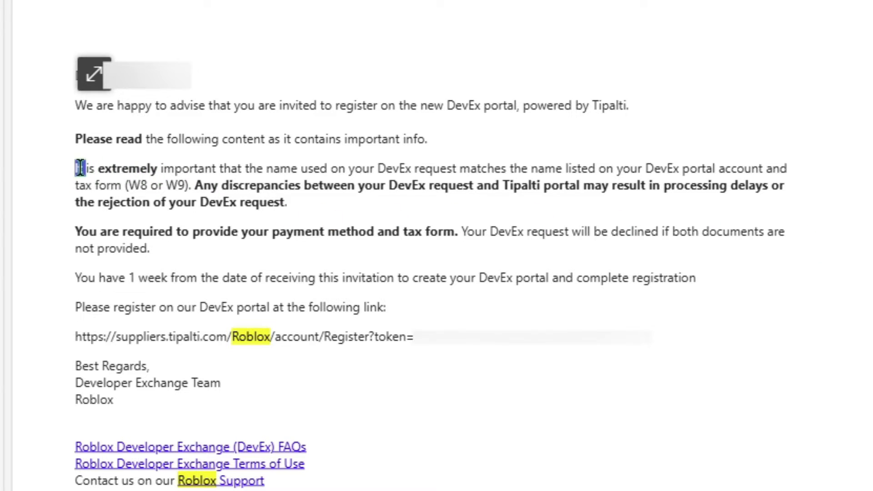
{"action": "left_click", "coordinate": [78, 168]}
{"action": "left_click_drag", "start_coordinate": [78, 168], "coordinate": [505, 188]}
{"action": "left_click", "coordinate": [509, 190]}
{"action": "left_click_drag", "start_coordinate": [195, 186], "coordinate": [668, 170]}
{"action": "left_click_drag", "start_coordinate": [823, 210], "coordinate": [718, 220]}
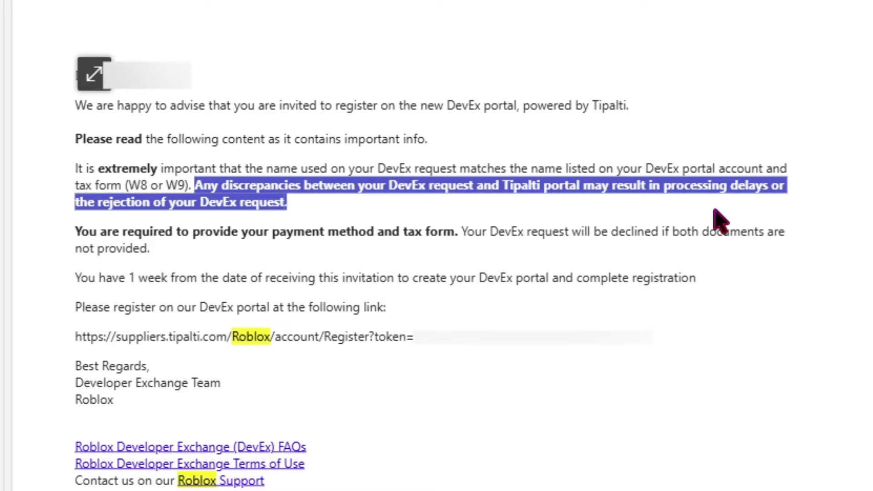
{"action": "left_click", "coordinate": [464, 226]}
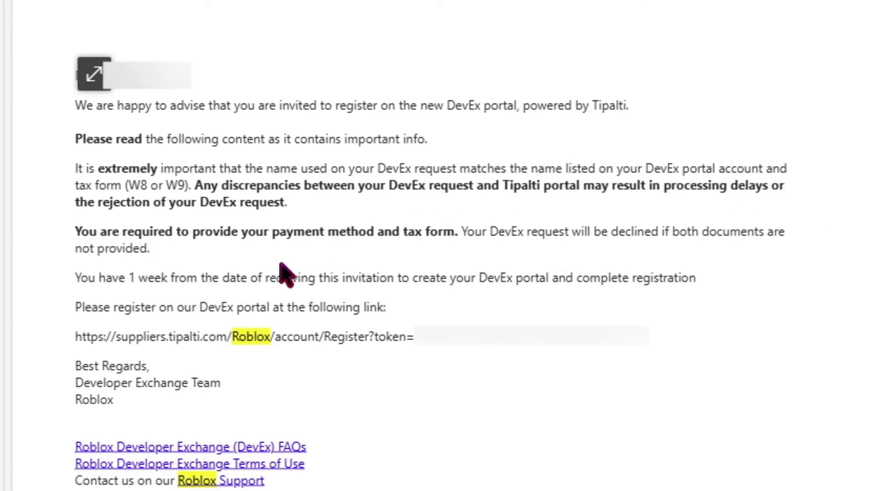
Step: Highlight the Tipalti registration link and follow it to the supplier hub
{"action": "left_click_drag", "start_coordinate": [79, 337], "coordinate": [692, 350]}
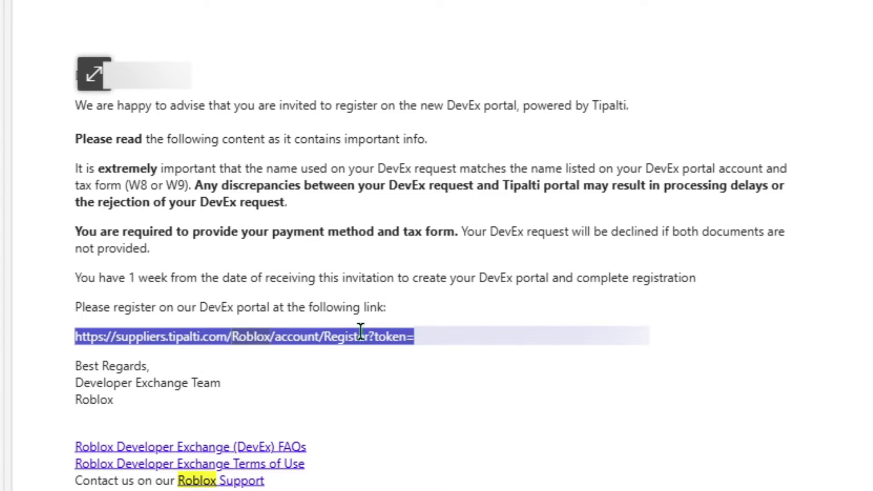
{"action": "left_click", "coordinate": [425, 389]}
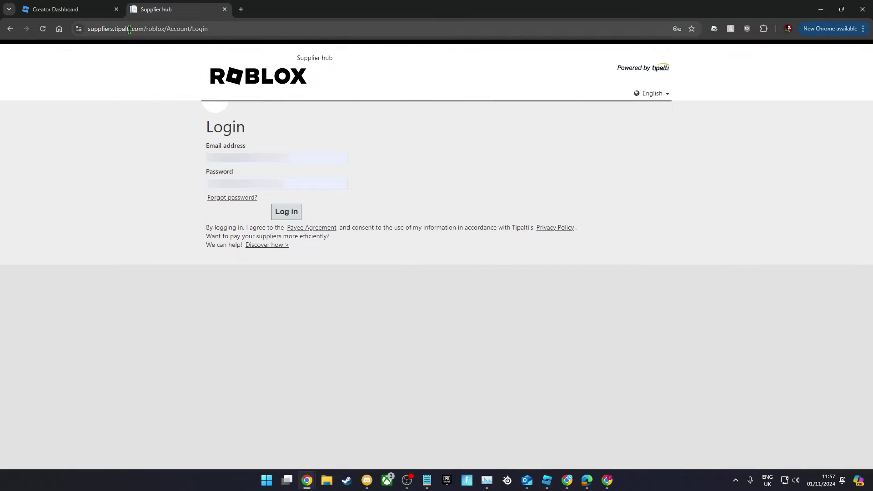
{"action": "left_click", "coordinate": [287, 212]}
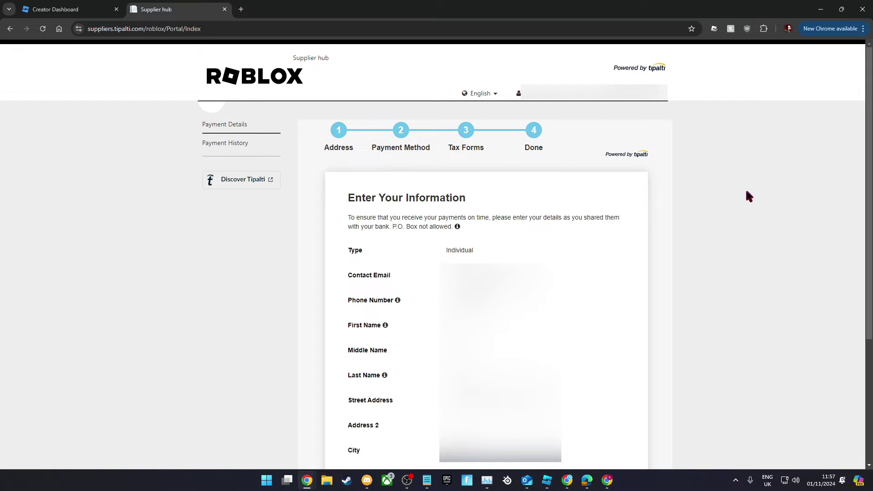
Step: Make the Tipalti address details editable
{"action": "scroll", "coordinate": [749, 200], "scroll_direction": "down", "scroll_amount": 4}
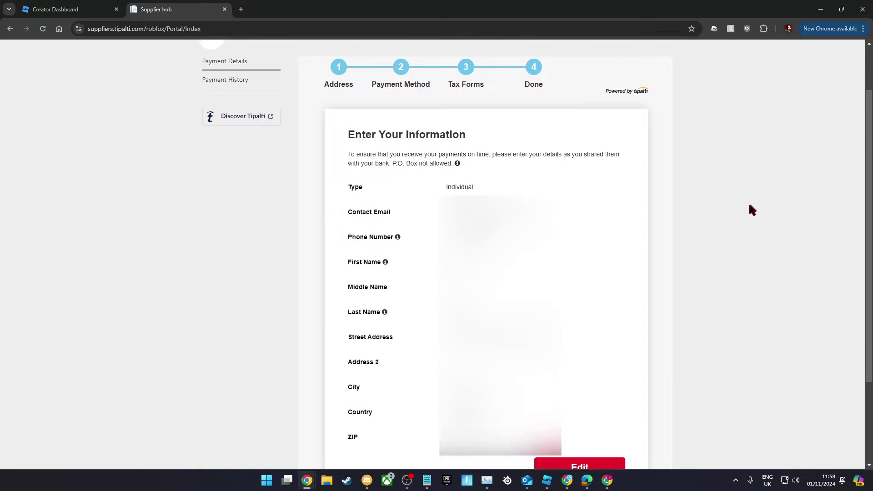
{"action": "left_click", "coordinate": [620, 350]}
{"action": "scroll", "coordinate": [433, 200], "scroll_direction": "up", "scroll_amount": 2}
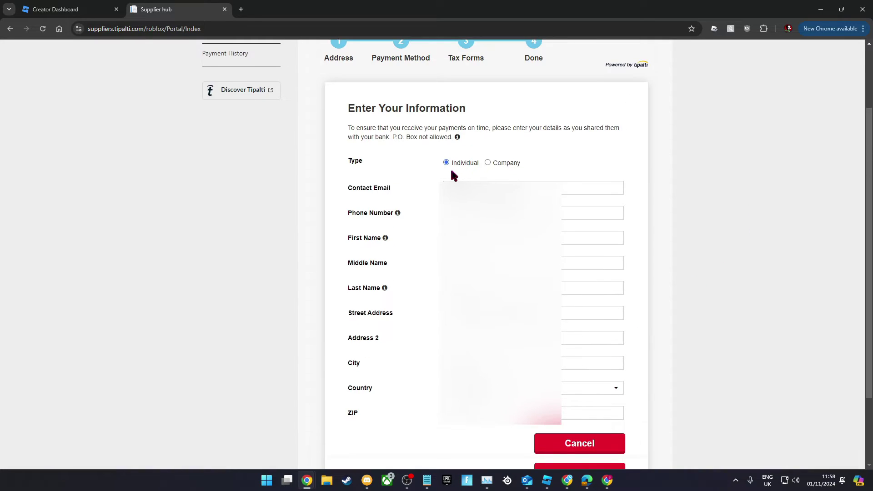
Step: Highlight the Contact Email, Phone Number, First Name and Last Name fields, then continue to Payment Method
{"action": "left_click_drag", "start_coordinate": [358, 186], "coordinate": [391, 189]}
{"action": "left_click_drag", "start_coordinate": [341, 219], "coordinate": [413, 223]}
{"action": "left_click_drag", "start_coordinate": [347, 239], "coordinate": [378, 237]}
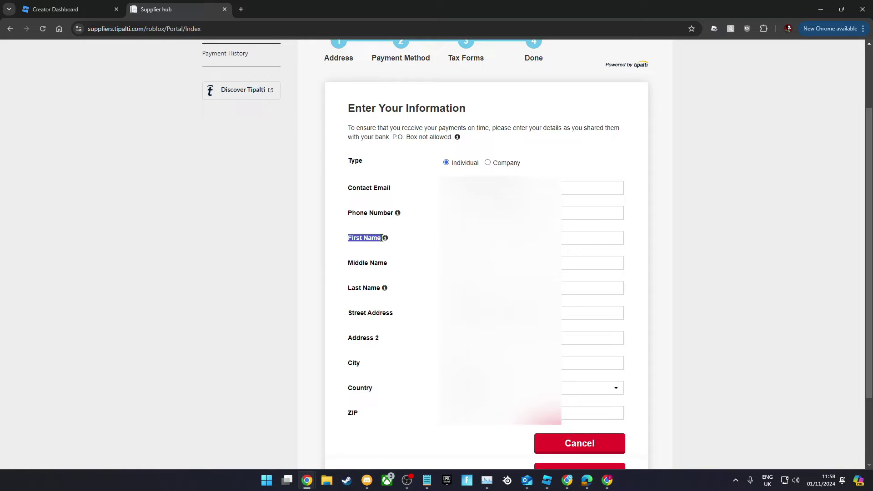
{"action": "left_click_drag", "start_coordinate": [347, 289], "coordinate": [385, 295]}
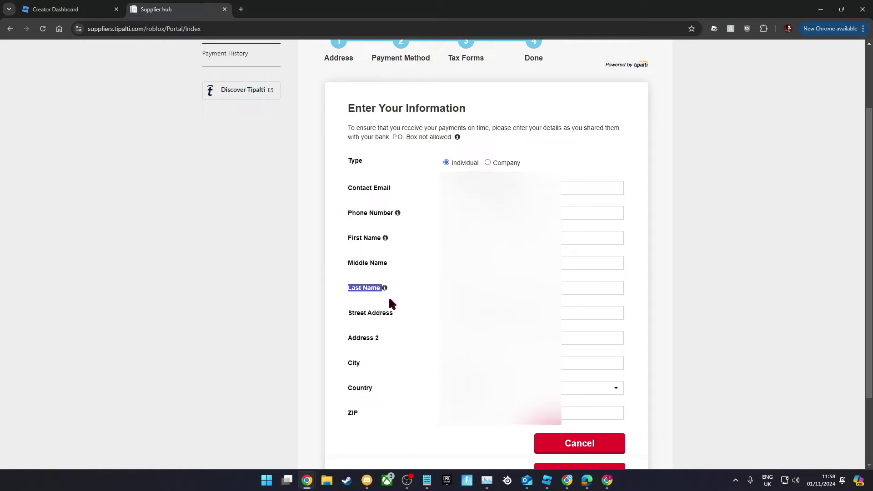
{"action": "left_click_drag", "start_coordinate": [344, 318], "coordinate": [405, 335]}
{"action": "left_click", "coordinate": [397, 365]}
{"action": "scroll", "coordinate": [616, 367], "scroll_direction": "down", "scroll_amount": 1}
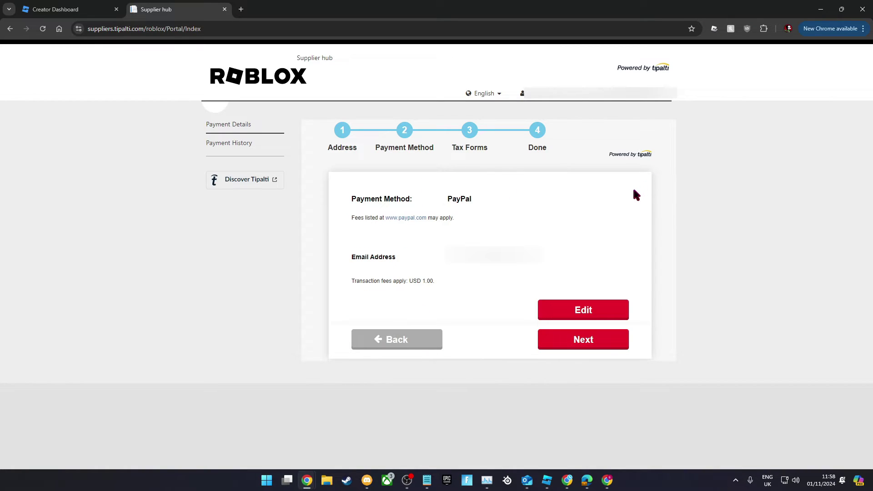
Step: Browse the available payout methods, back out keeping PayPal, and continue to the Tax Forms step
{"action": "left_click", "coordinate": [586, 307]}
{"action": "left_click", "coordinate": [477, 201]}
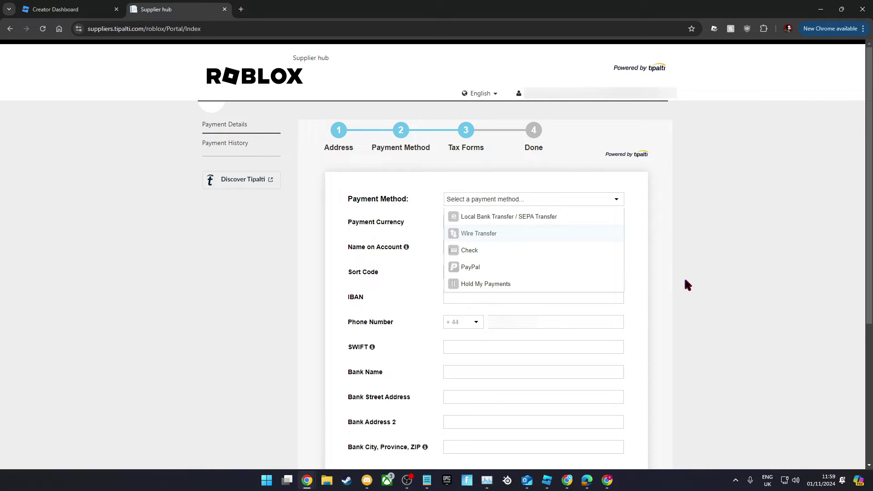
{"action": "scroll", "coordinate": [655, 273], "scroll_direction": "down", "scroll_amount": 5}
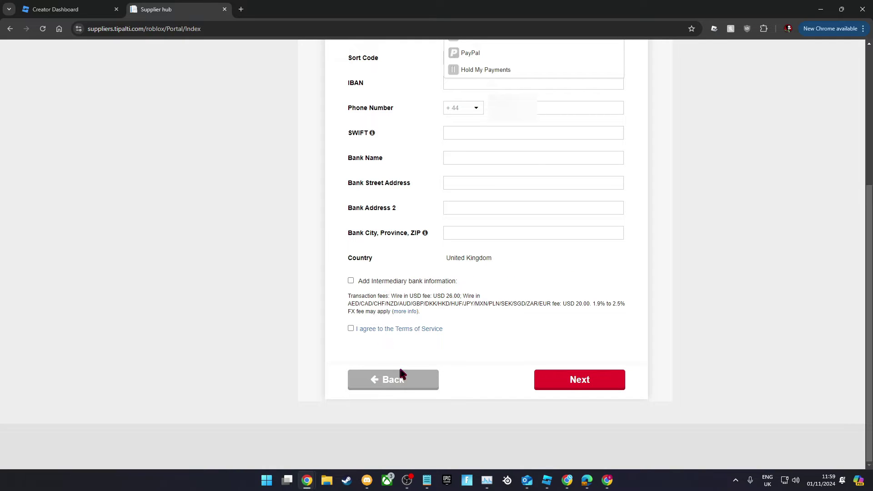
{"action": "scroll", "coordinate": [403, 377], "scroll_direction": "up", "scroll_amount": 1}
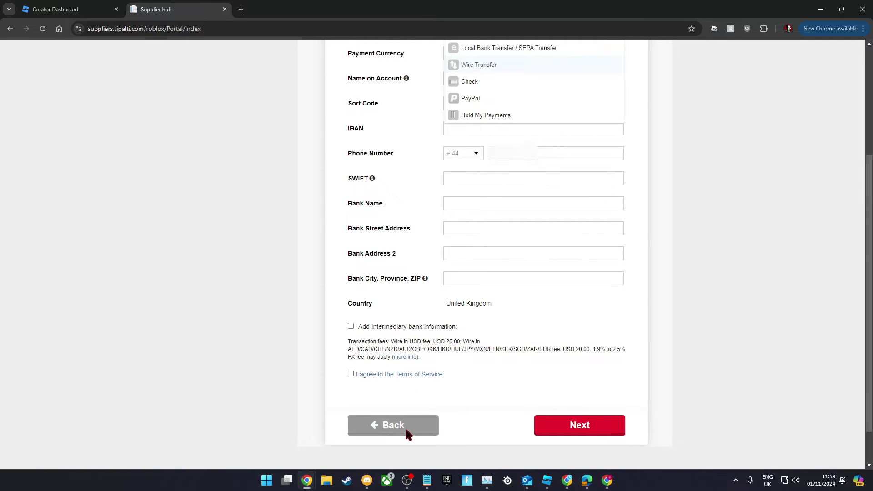
{"action": "left_click", "coordinate": [408, 434]}
{"action": "scroll", "coordinate": [486, 237], "scroll_direction": "up", "scroll_amount": 1}
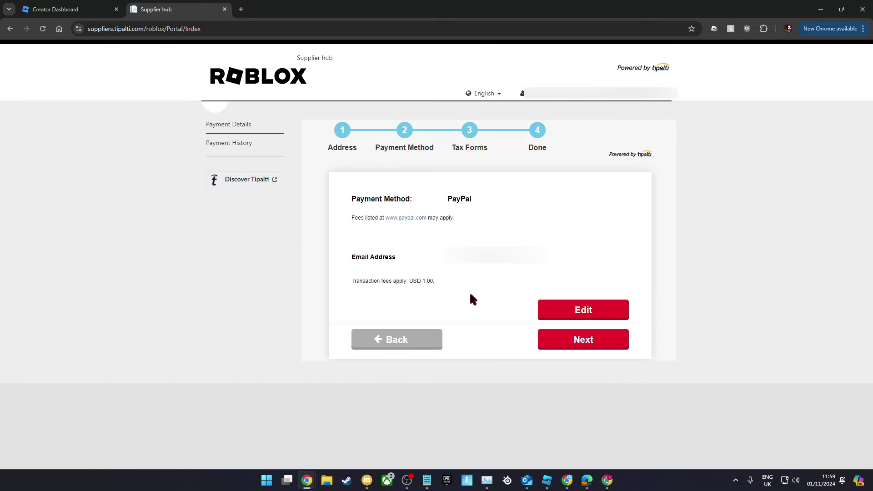
{"action": "left_click", "coordinate": [600, 347]}
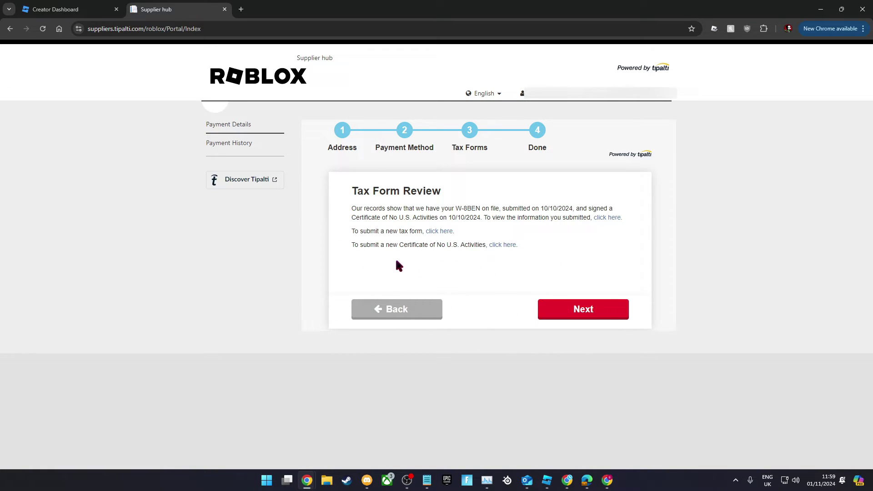
{"action": "left_click", "coordinate": [432, 231]}
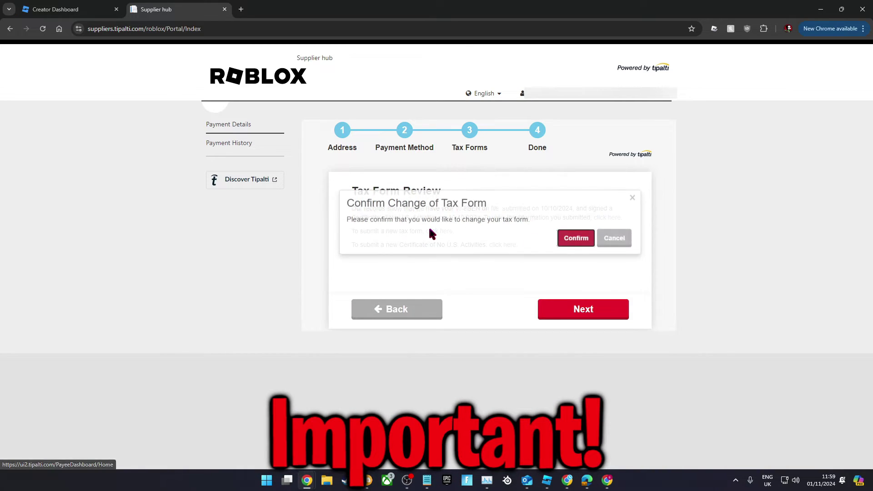
{"action": "left_click", "coordinate": [621, 242]}
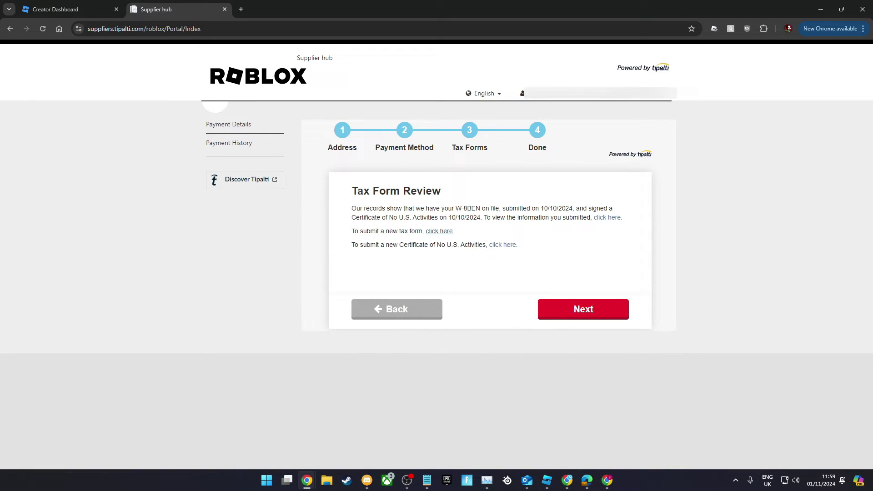
{"action": "key", "text": "alt+Tab"}
{"action": "left_click", "coordinate": [447, 268]}
Step: Advance from Tax Form Review to the Done page and highlight its payment confirmation text
{"action": "left_click", "coordinate": [608, 312]}
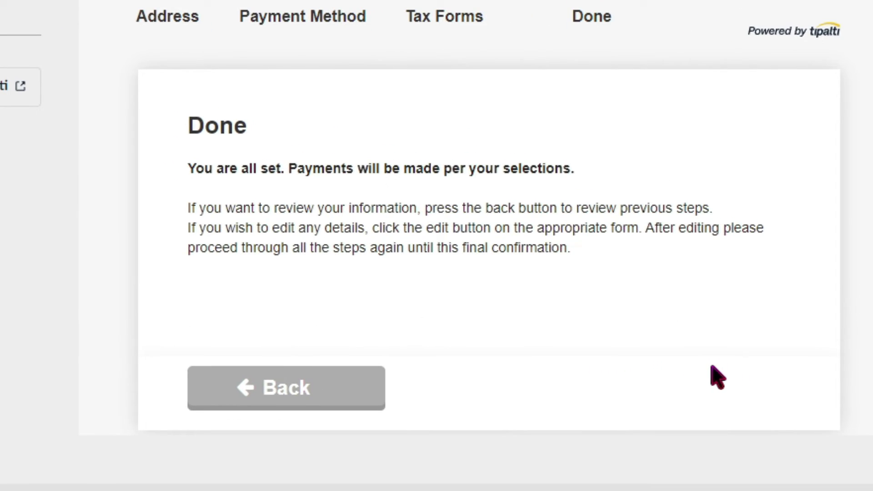
{"action": "left_click_drag", "start_coordinate": [172, 111], "coordinate": [733, 272]}
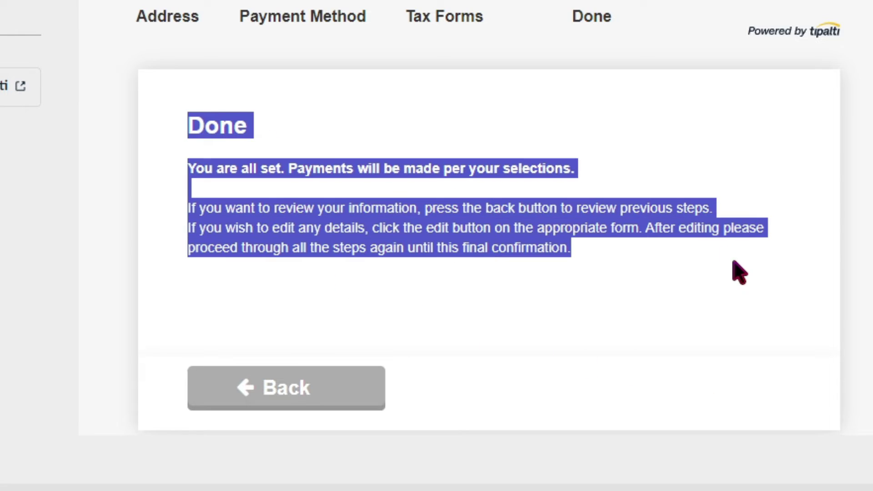
{"action": "left_click", "coordinate": [739, 278]}
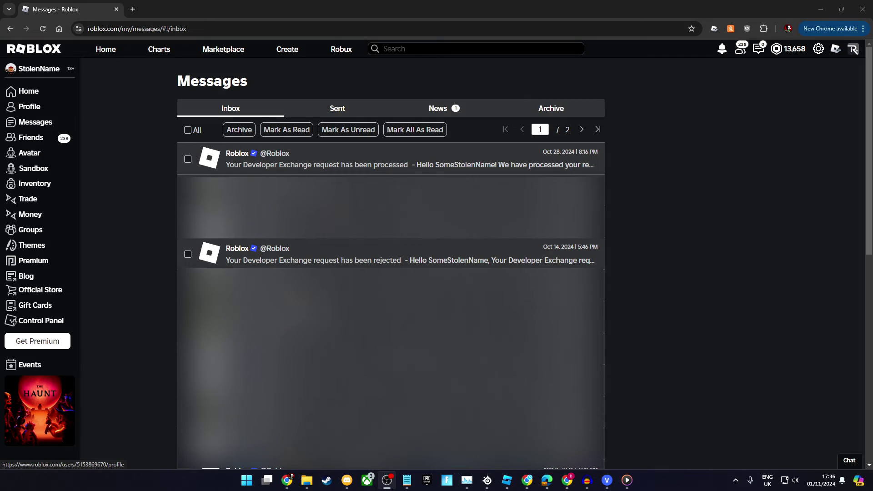
Step: Open the DevEx rejection message, highlight its Name Discrepancy reason, and follow the roblox.com/support link
{"action": "left_click", "coordinate": [348, 262]}
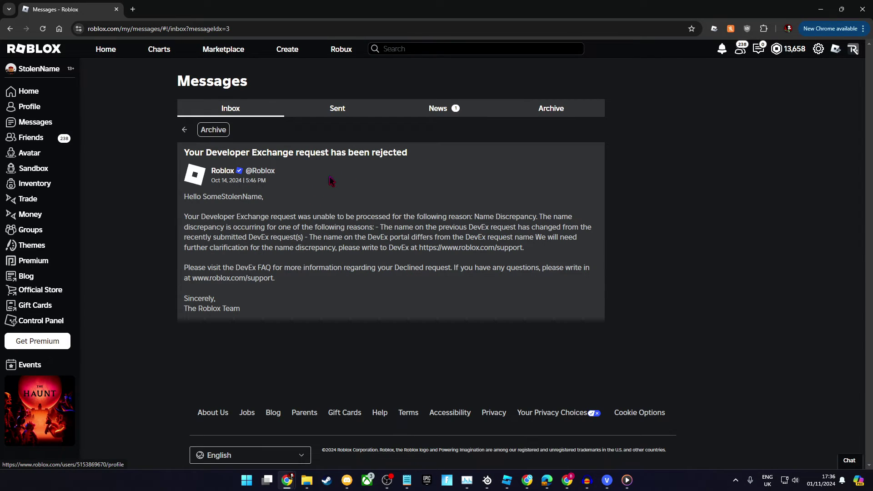
{"action": "left_click_drag", "start_coordinate": [433, 157], "coordinate": [186, 153]}
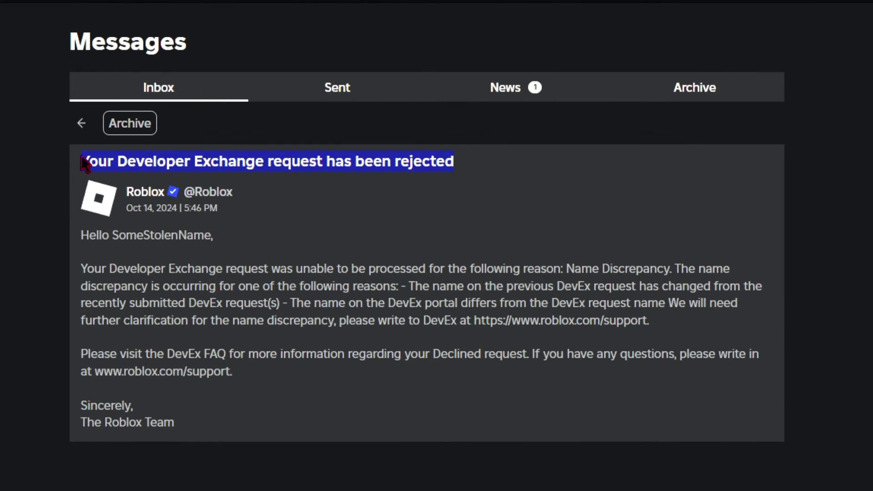
{"action": "left_click", "coordinate": [84, 163]}
{"action": "left_click_drag", "start_coordinate": [569, 267], "coordinate": [677, 269]}
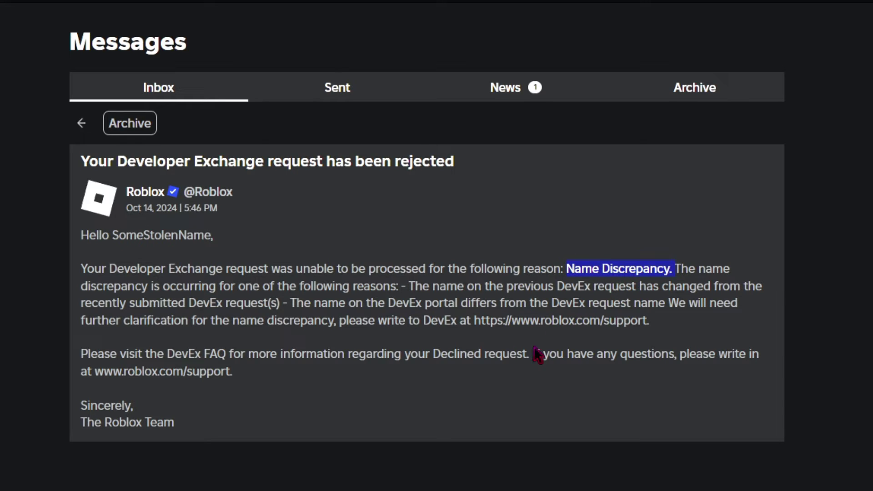
{"action": "left_click", "coordinate": [505, 369]}
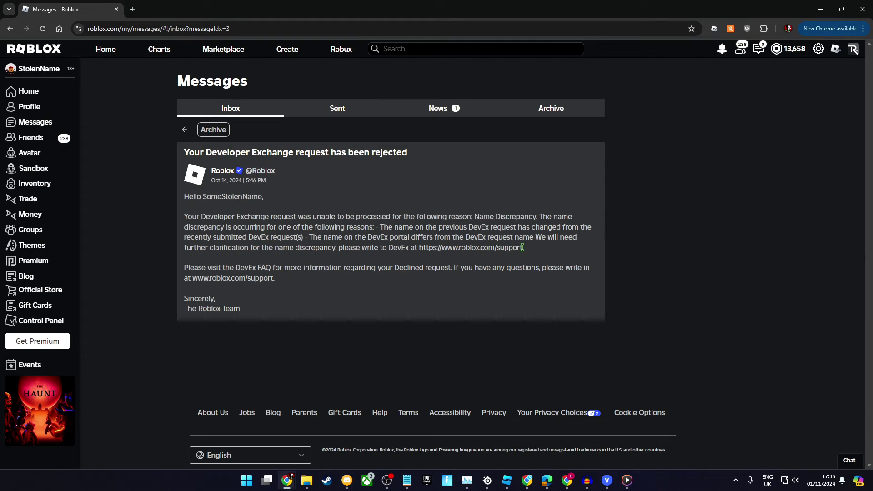
{"action": "left_click_drag", "start_coordinate": [523, 247], "coordinate": [422, 257]}
{"action": "left_click", "coordinate": [440, 251]}
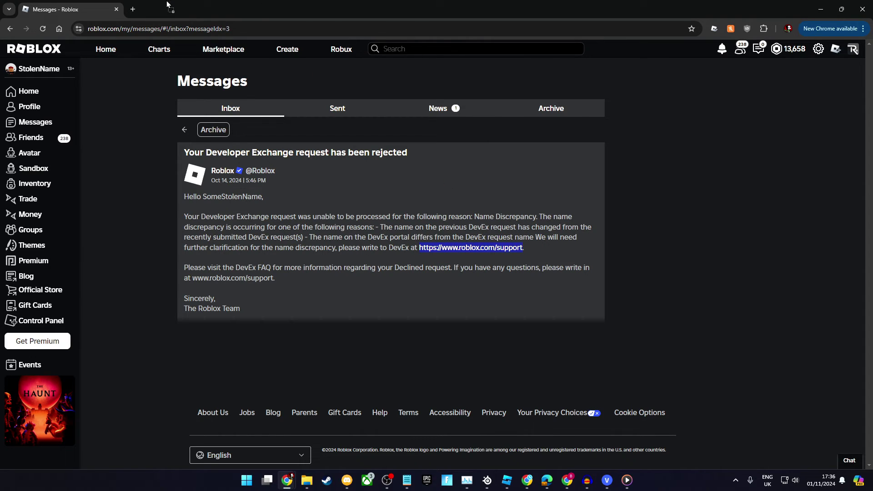
Step: Fill the Contact Us form with device PC, category DevEx, subcategory DevEx - My Request
{"action": "left_click", "coordinate": [263, 308]}
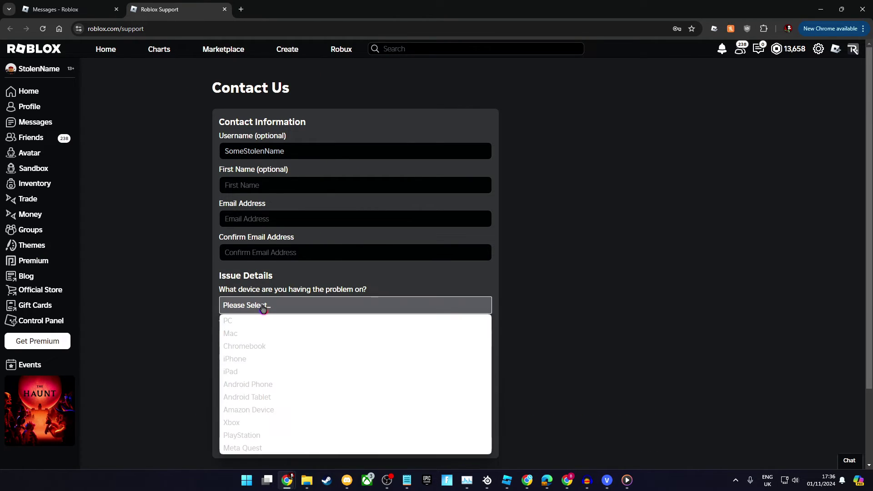
{"action": "left_click", "coordinate": [248, 321]}
{"action": "left_click", "coordinate": [268, 346]}
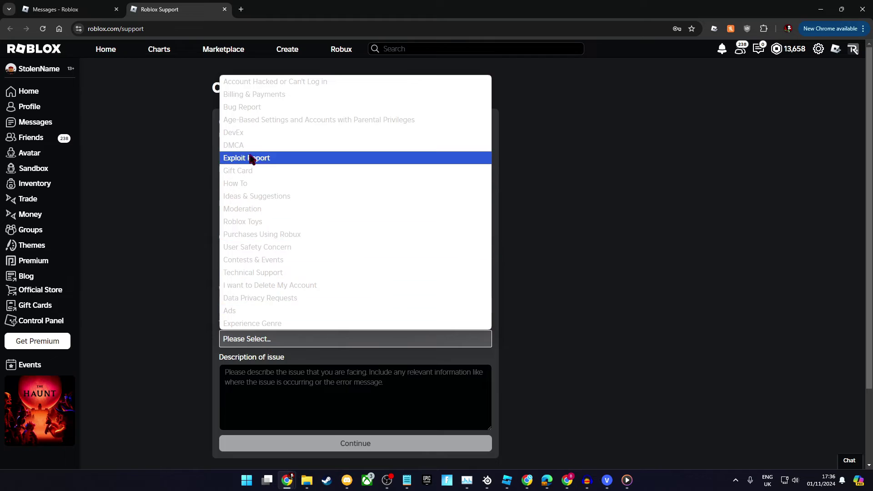
{"action": "left_click", "coordinate": [248, 132]}
{"action": "left_click", "coordinate": [247, 362]}
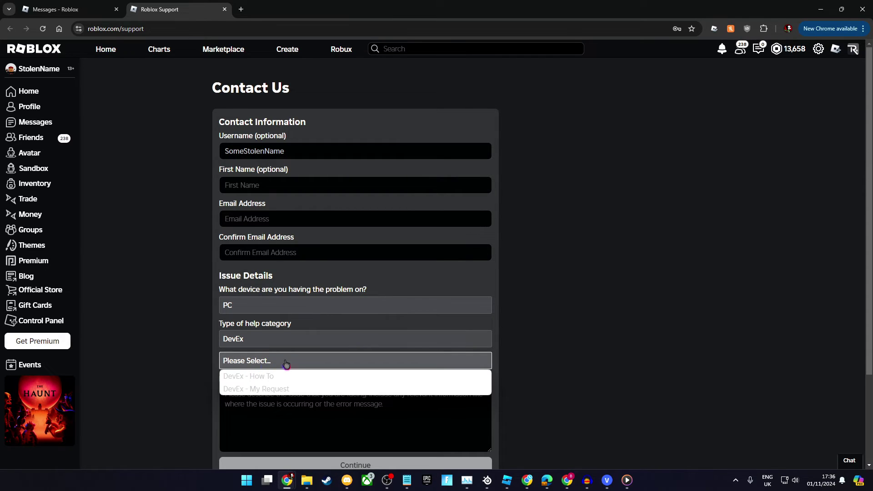
{"action": "left_click", "coordinate": [288, 389]}
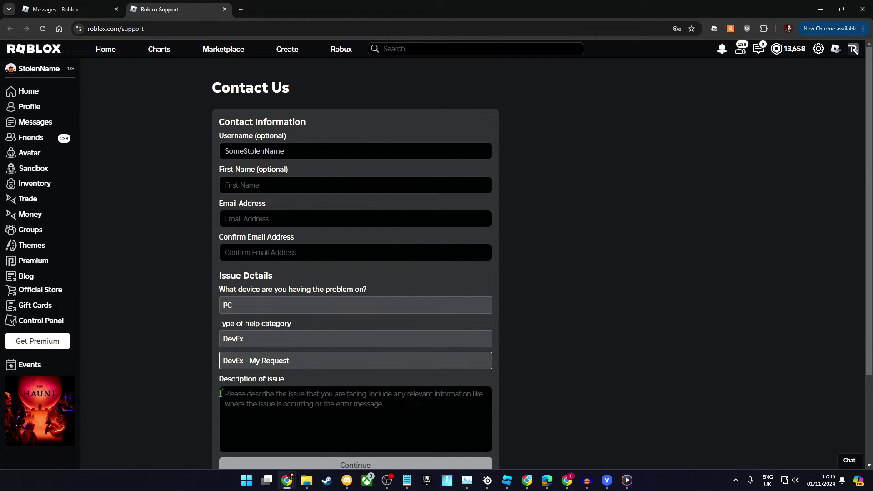
{"action": "scroll", "coordinate": [639, 325], "scroll_direction": "down", "scroll_amount": 2}
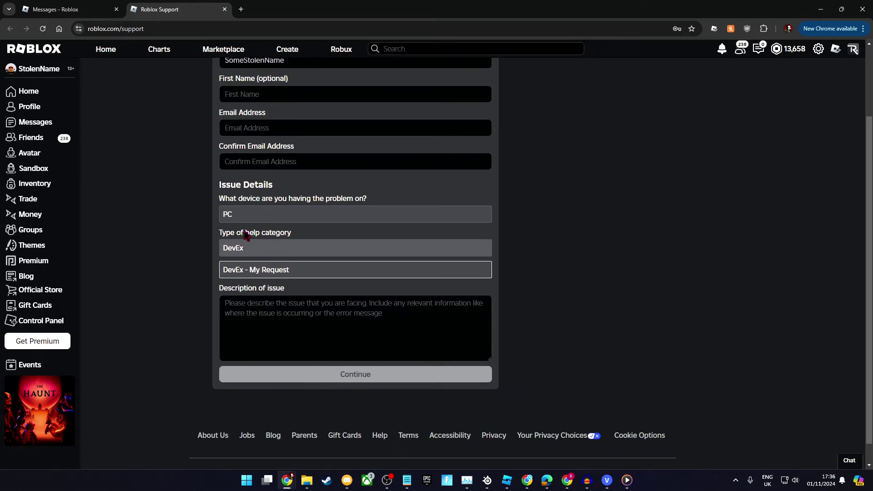
{"action": "scroll", "coordinate": [293, 122], "scroll_direction": "up", "scroll_amount": 2}
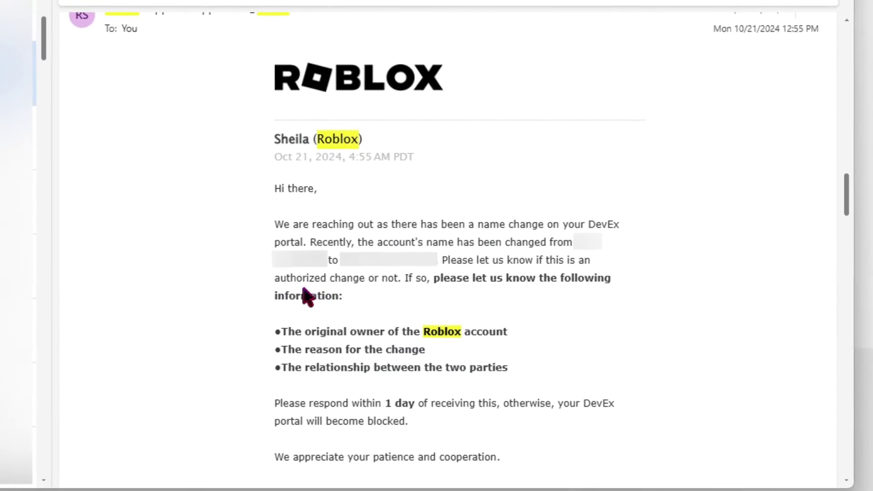
Step: Highlight the support email bullets on original owner, reason for change and the parties' relationship
{"action": "left_click_drag", "start_coordinate": [269, 330], "coordinate": [505, 327]}
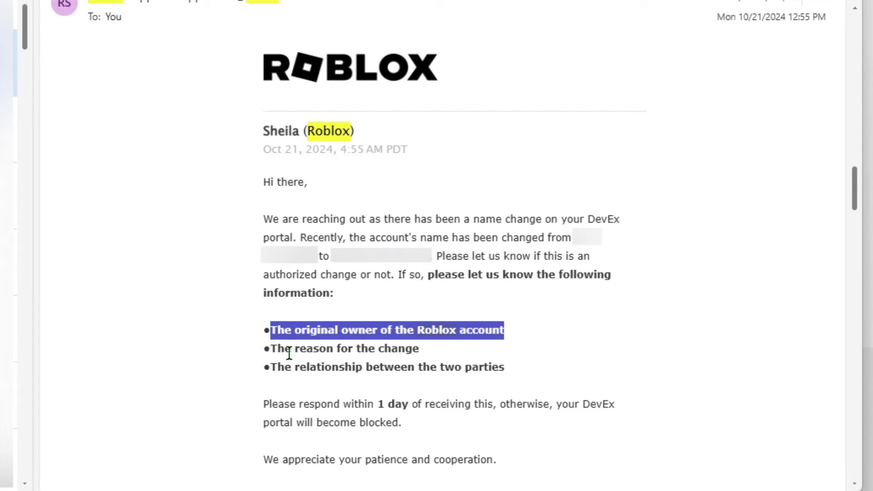
{"action": "left_click_drag", "start_coordinate": [267, 348], "coordinate": [441, 360]}
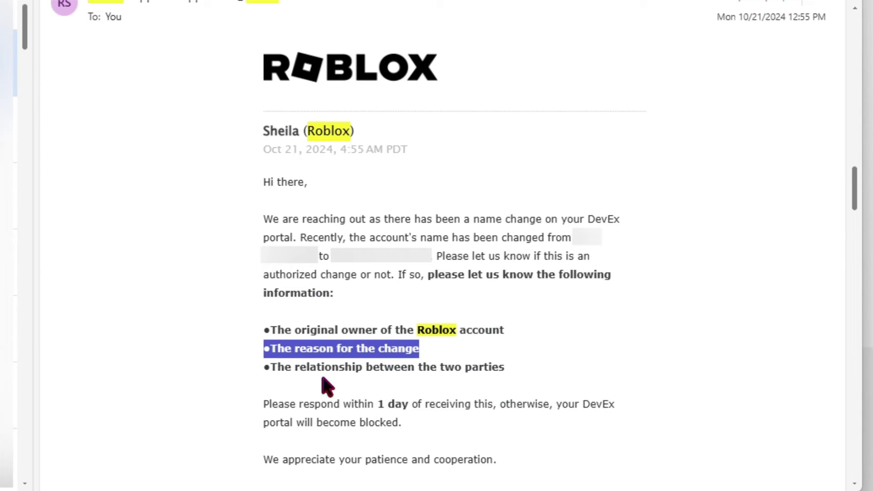
{"action": "left_click_drag", "start_coordinate": [268, 367], "coordinate": [472, 368]}
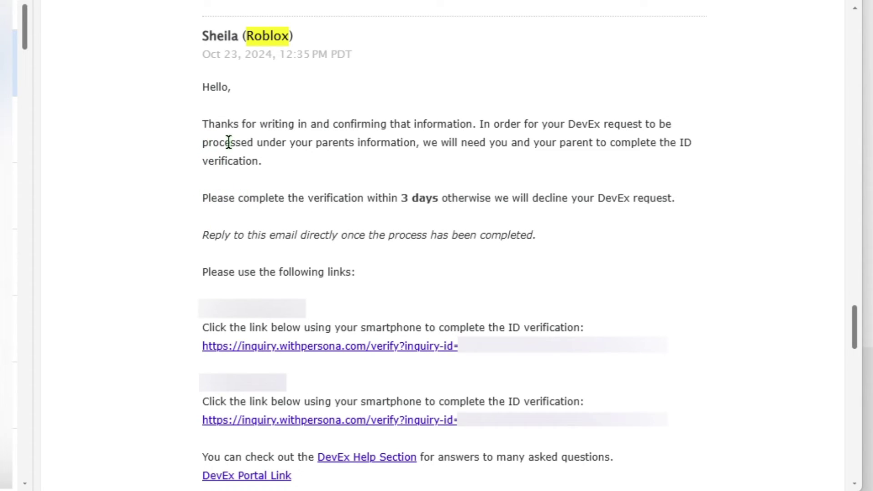
Step: Highlight the ID verification request and its 3-day deadline
{"action": "left_click_drag", "start_coordinate": [428, 144], "coordinate": [314, 166]}
{"action": "left_click", "coordinate": [318, 167]}
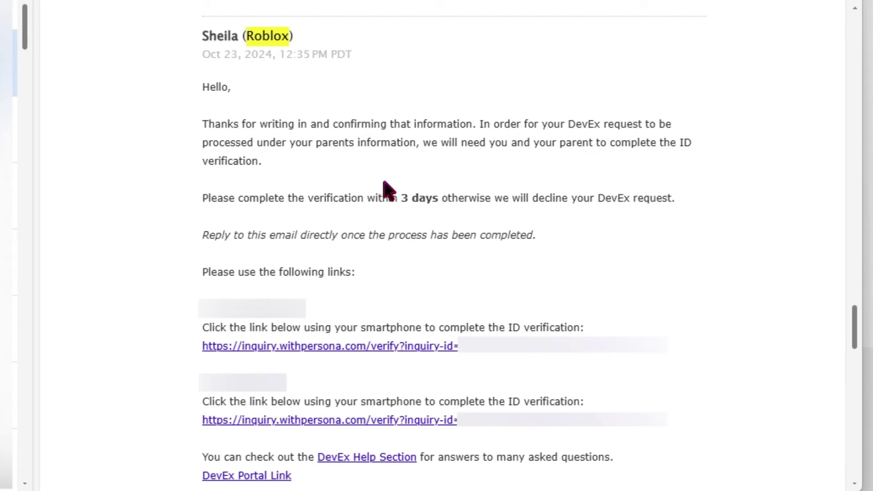
{"action": "left_click_drag", "start_coordinate": [402, 199], "coordinate": [451, 200]}
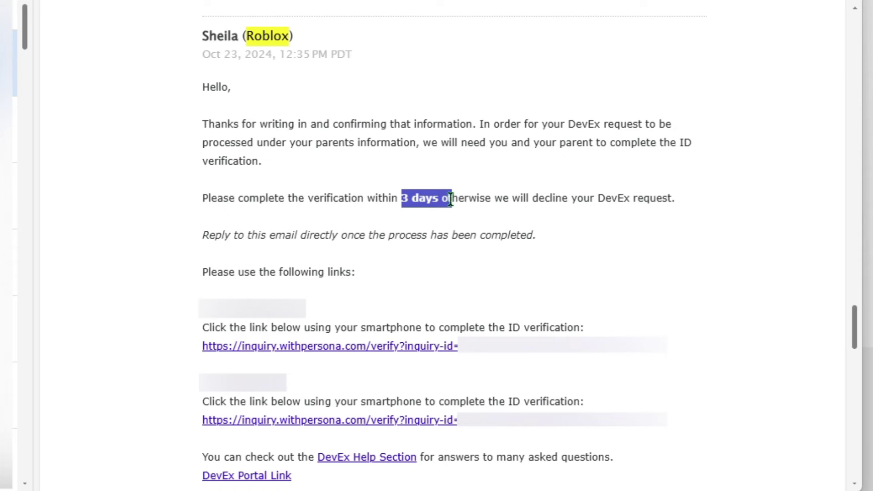
{"action": "left_click", "coordinate": [404, 218]}
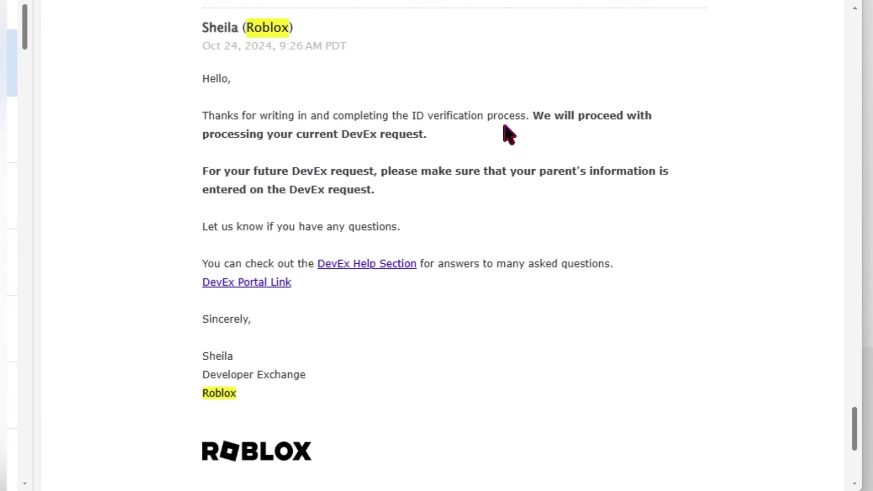
Step: Highlight the promise to process the request, then the Oct 28 DevEx processed notice
{"action": "left_click_drag", "start_coordinate": [532, 115], "coordinate": [609, 142]}
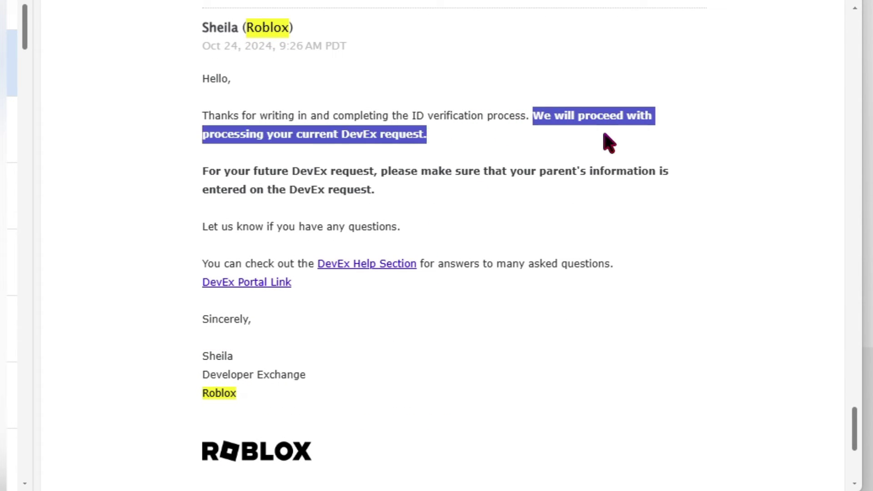
{"action": "left_click", "coordinate": [258, 174]}
{"action": "left_click_drag", "start_coordinate": [257, 174], "coordinate": [386, 189]}
{"action": "left_click", "coordinate": [443, 200]}
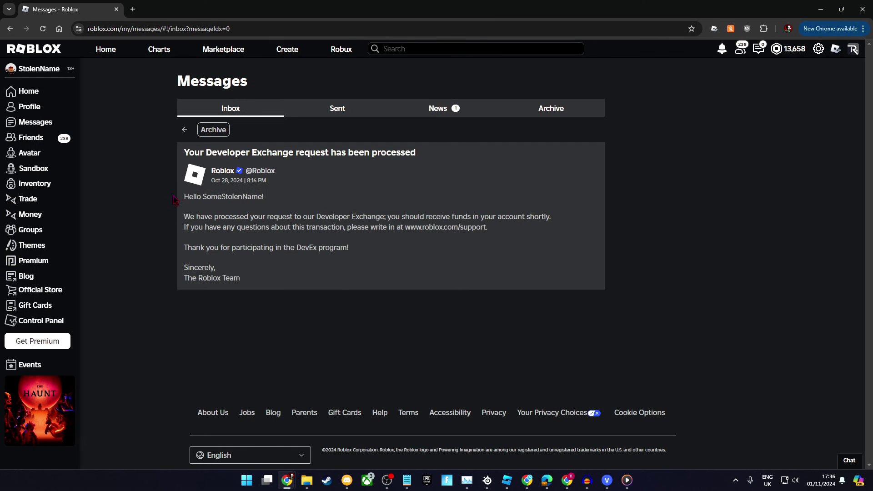
{"action": "left_click_drag", "start_coordinate": [174, 196], "coordinate": [488, 283]}
{"action": "left_click", "coordinate": [487, 283]}
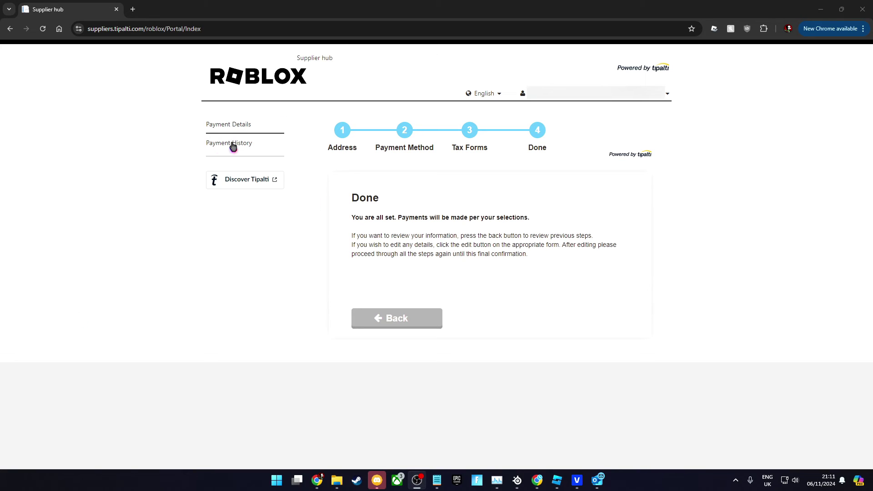
Step: Show the Payments History list and open the details of the Nov 06, 2024 payment
{"action": "left_click", "coordinate": [233, 145]}
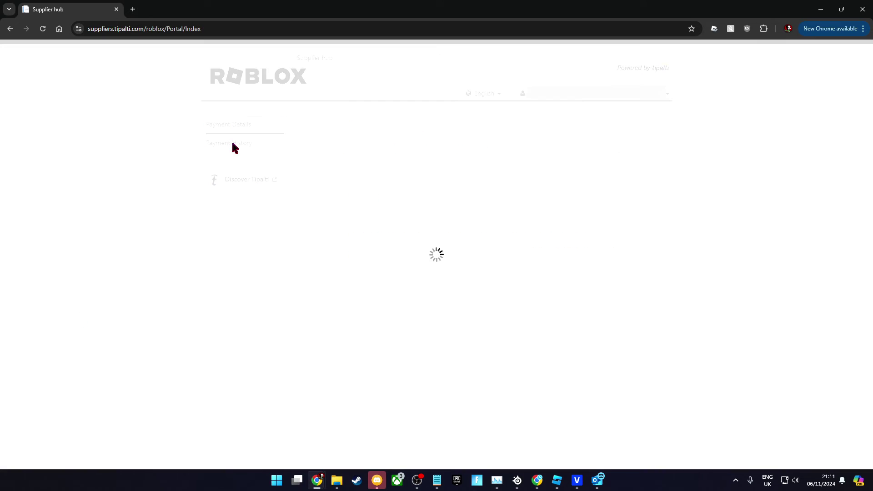
{"action": "left_click_drag", "start_coordinate": [328, 145], "coordinate": [447, 155]}
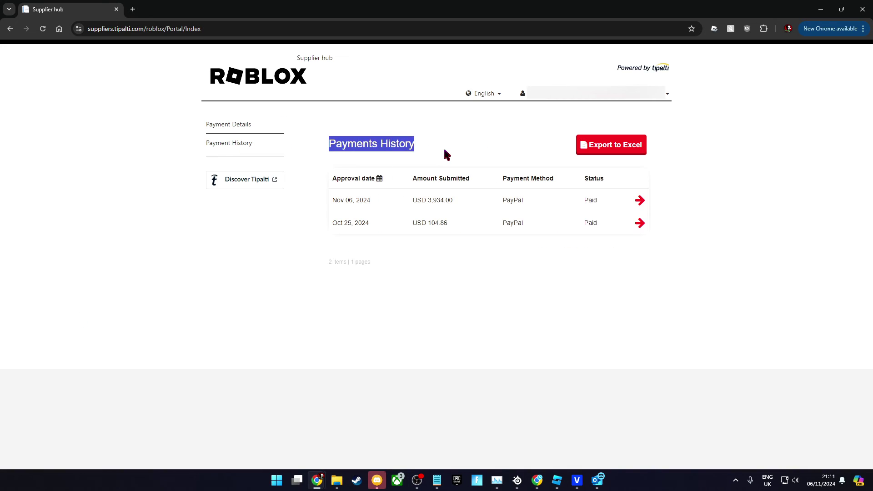
{"action": "left_click", "coordinate": [334, 203]}
{"action": "left_click", "coordinate": [639, 200]}
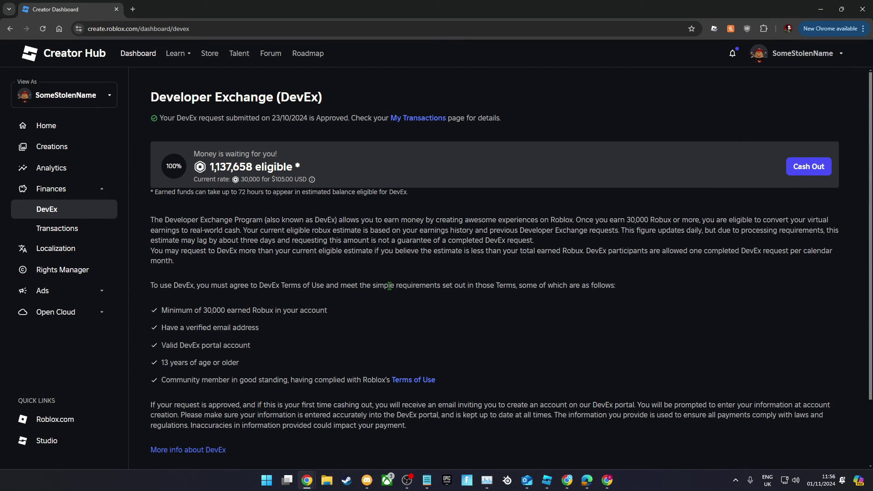
Step: Open the DevEx Cash Out form and step through its empty required fields, starting at First Name
{"action": "left_click", "coordinate": [811, 176]}
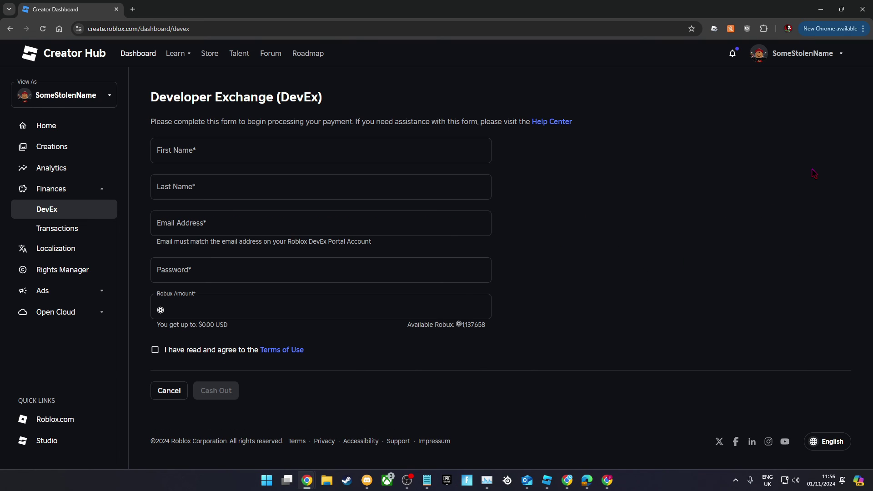
{"action": "left_click", "coordinate": [217, 158]}
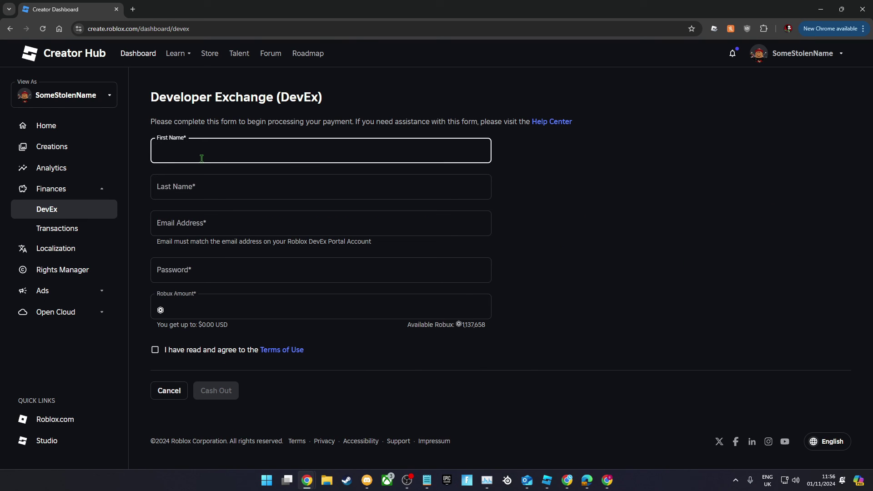
{"action": "key", "text": "Tab"}
{"action": "key", "text": "Tab"}
{"action": "key", "text": "Tab"}
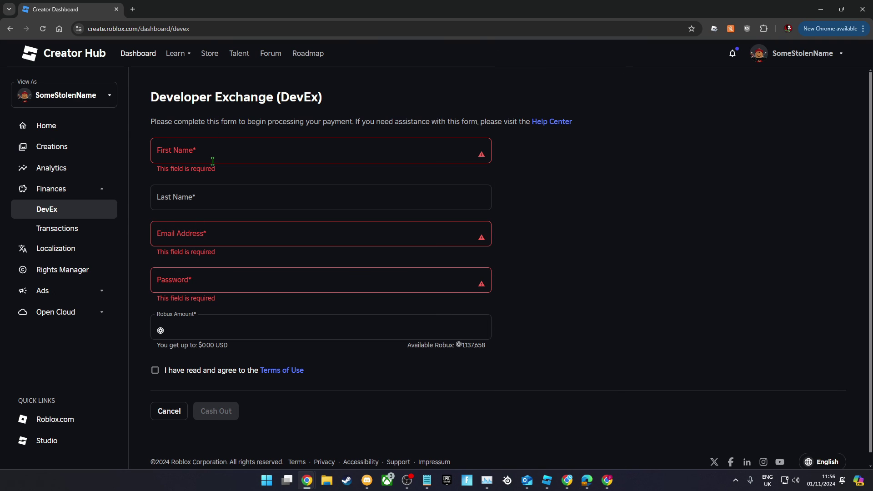
{"action": "left_click", "coordinate": [196, 157]}
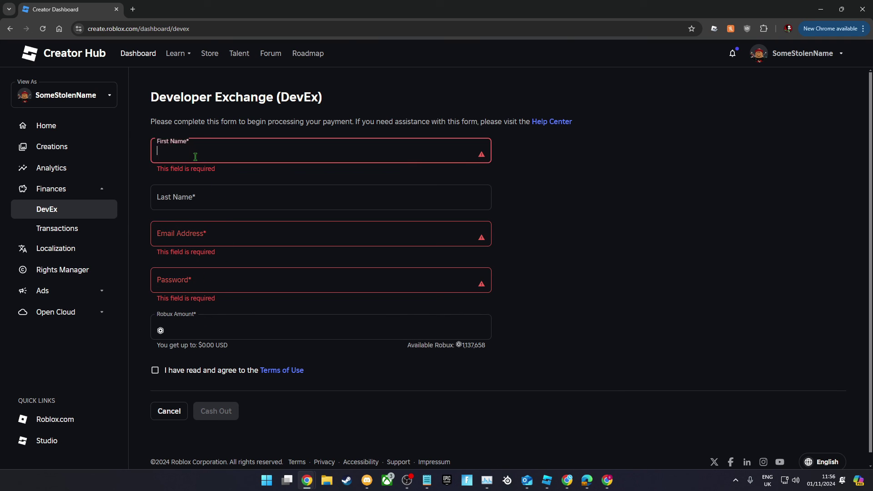